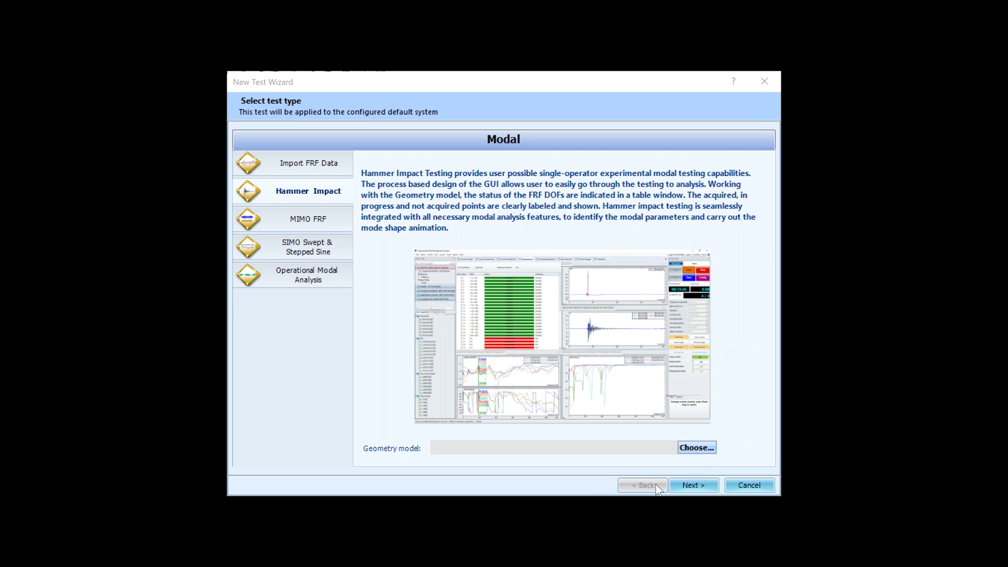
# - Load Head Expander Model.xml as the geometry for the new Hammer Impact test
pyautogui.click(698, 447)
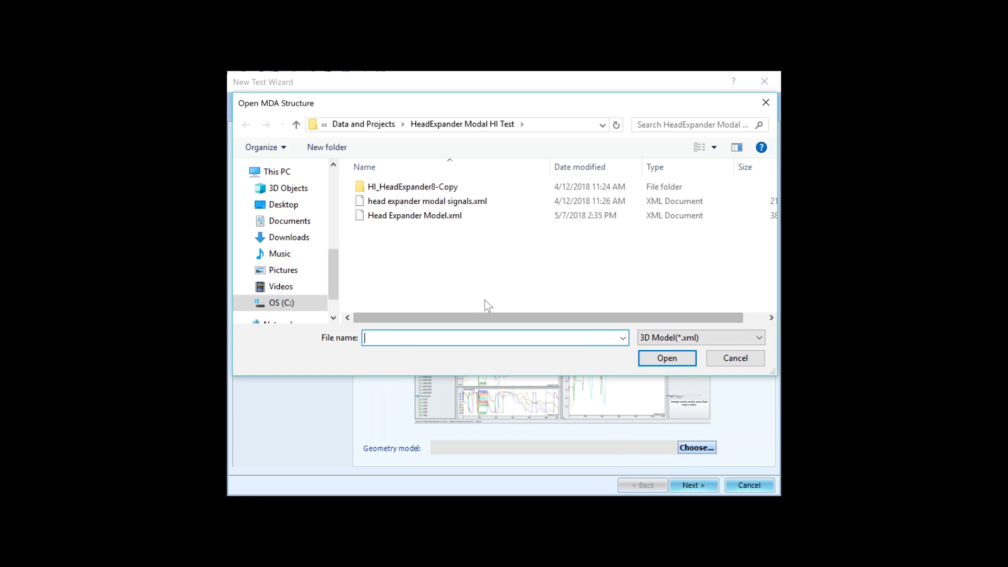
pyautogui.click(465, 216)
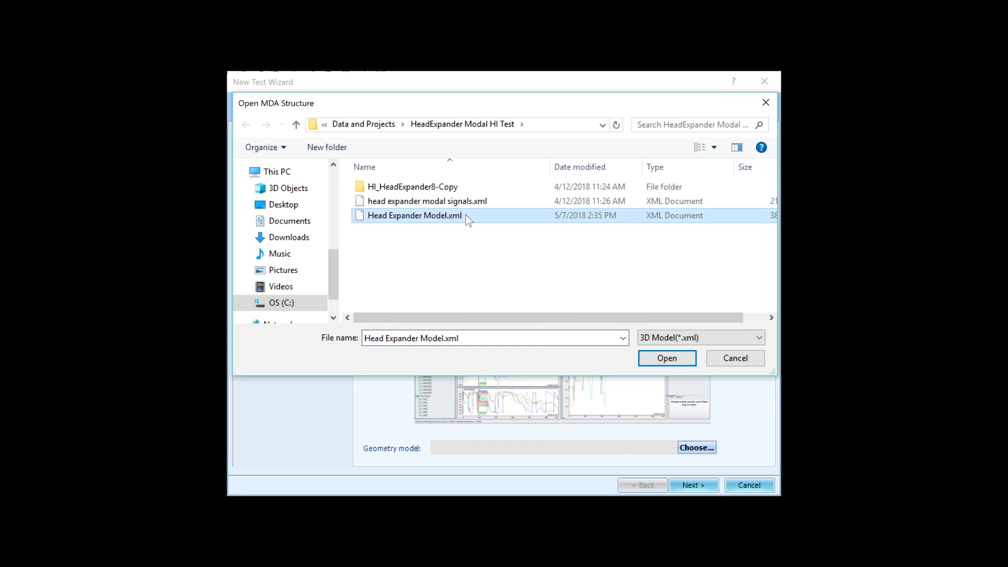
pyautogui.click(664, 359)
# - Accept the test name HI8 and default signal types, and finish the wizard
pyautogui.click(698, 488)
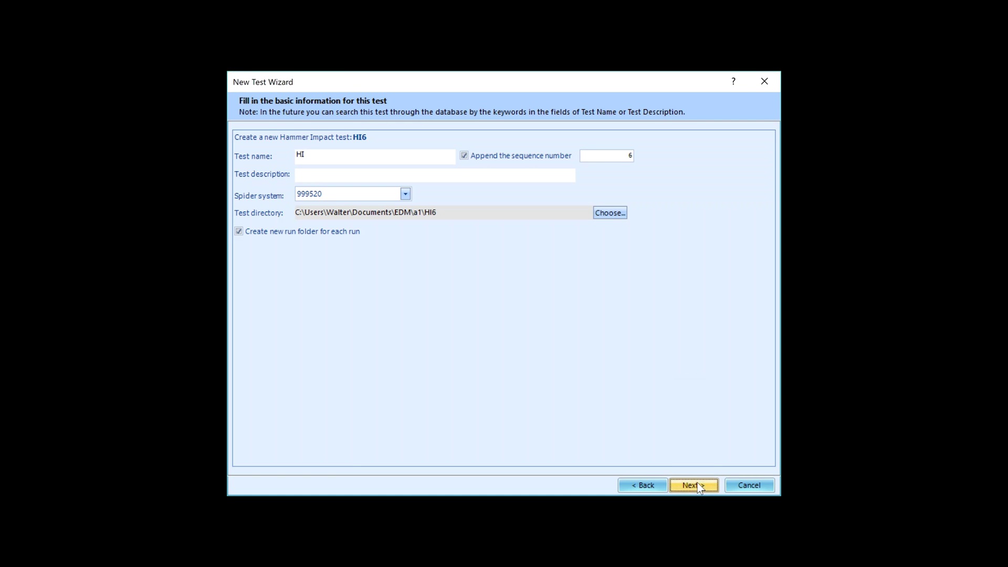
pyautogui.click(698, 486)
pyautogui.click(699, 486)
pyautogui.click(694, 485)
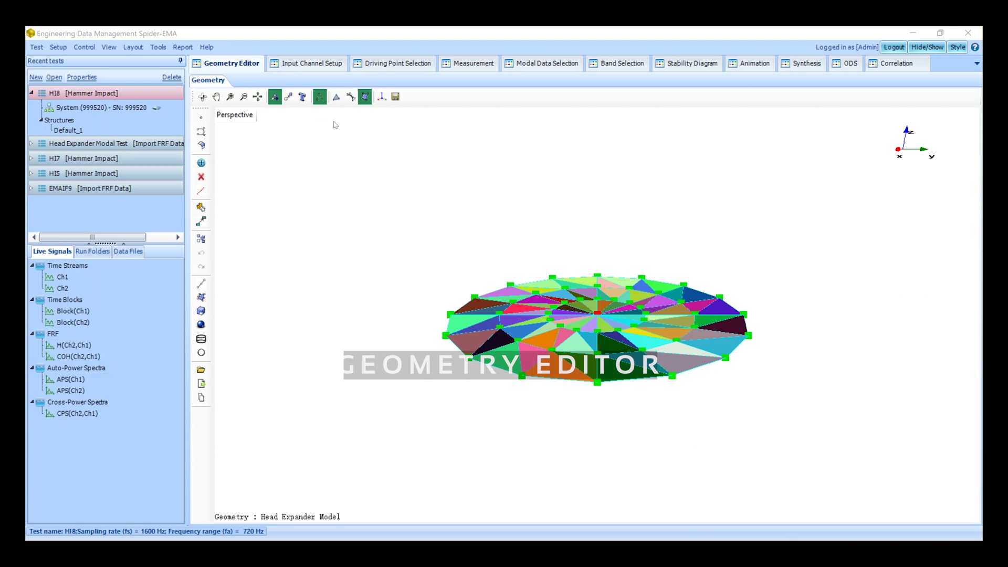
# - Turn on point labels, rotate the head expander model slightly, then go to Input Channel Setup
pyautogui.click(303, 97)
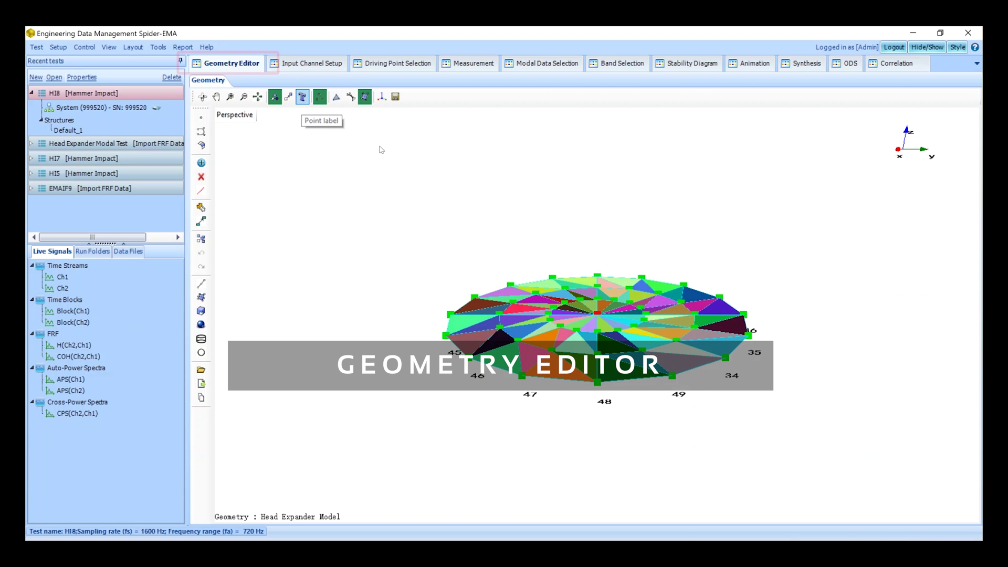
pyautogui.moveTo(531, 456); pyautogui.dragTo(608, 459)
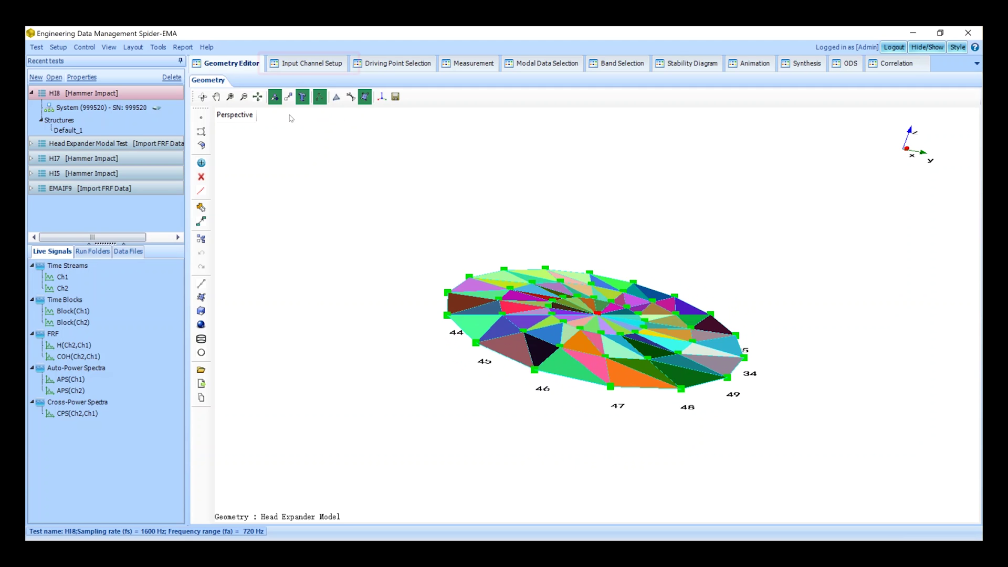
pyautogui.click(307, 64)
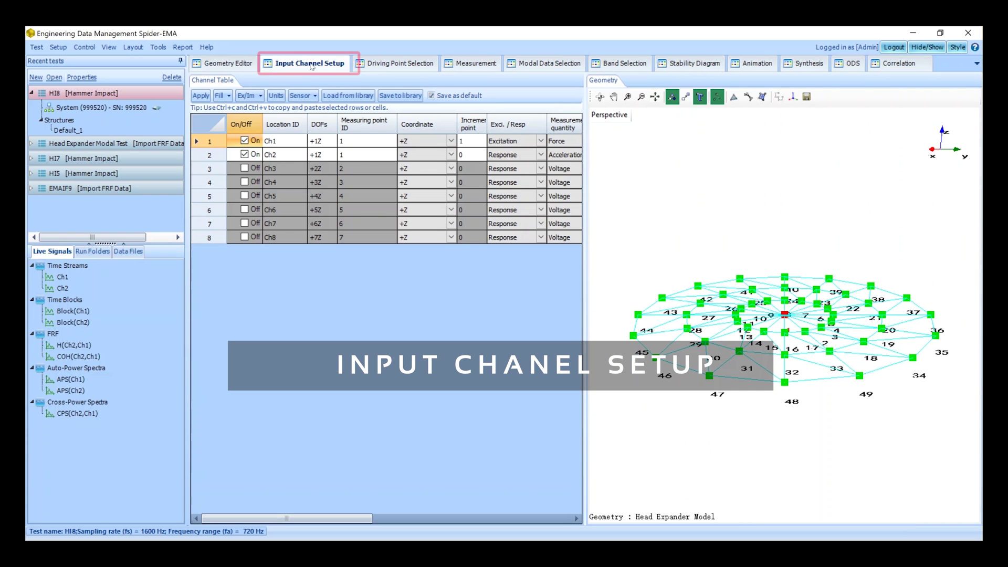
# - Toggle Ch3 and Ch4 on and back off, leaving only Ch1 and Ch2 enabled
pyautogui.click(245, 168)
pyautogui.click(245, 182)
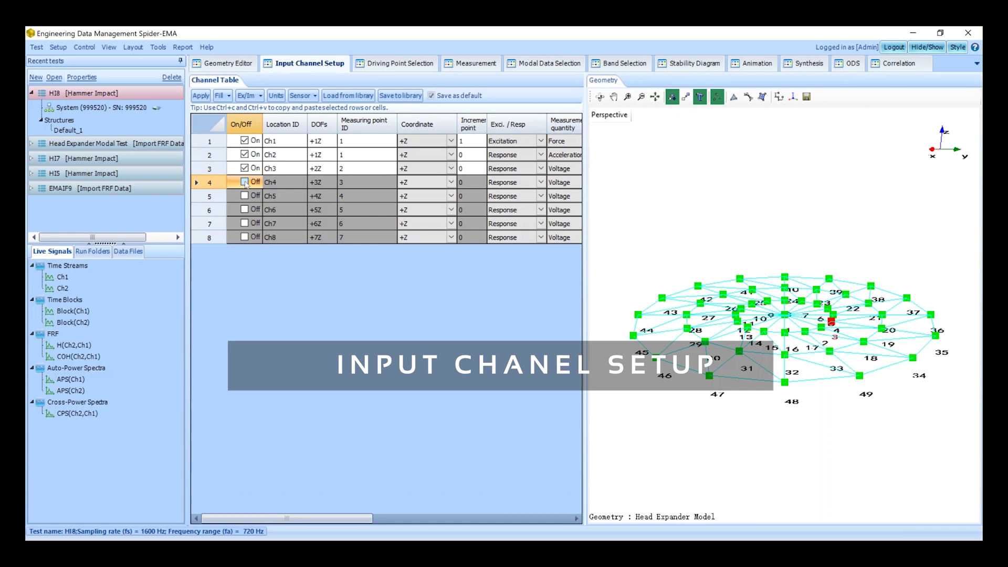
pyautogui.click(245, 183)
pyautogui.click(244, 182)
pyautogui.click(244, 169)
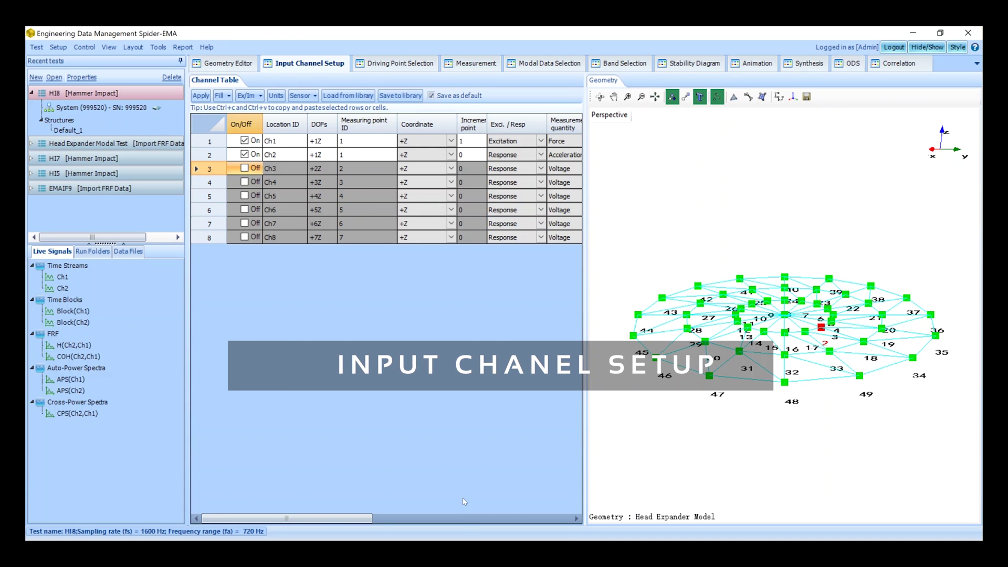
# - Confirm the Ch1 sensitivity at 50 mV/LBF in the Channel Table
pyautogui.click(384, 515)
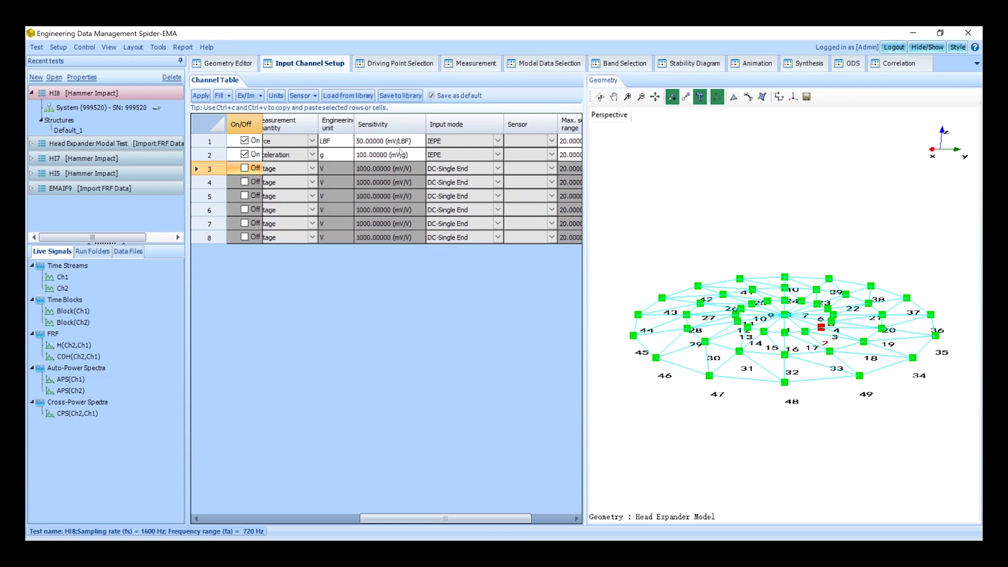
pyautogui.click(401, 153)
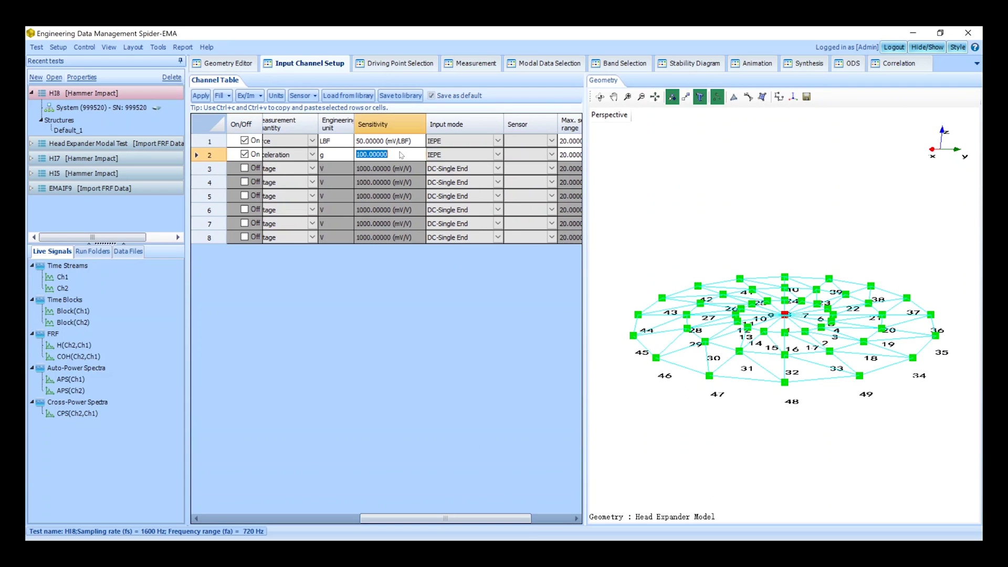
pyautogui.click(457, 154)
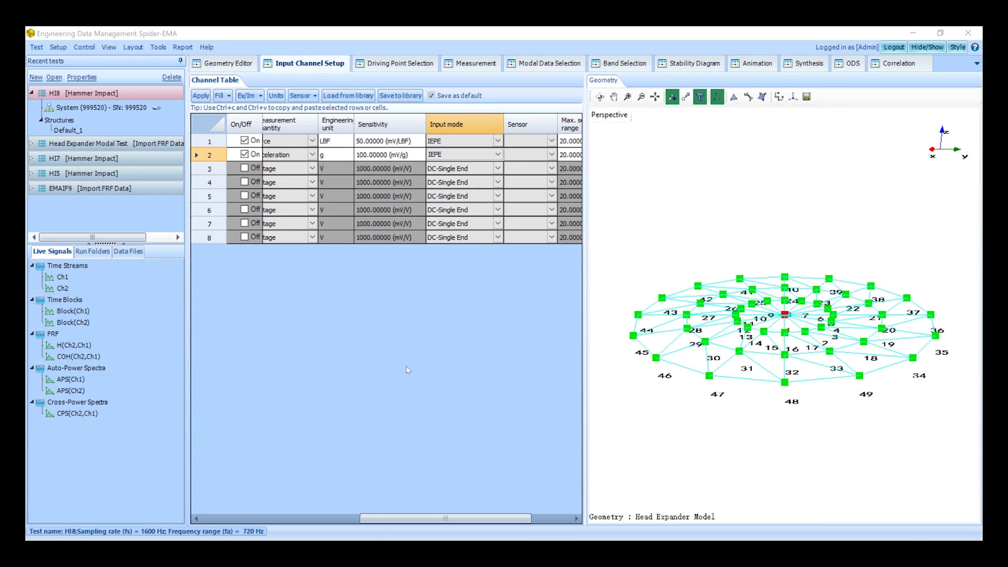
# - In the Measurement control panel, set frequency range to 2.9 kHz and block size to 4096 / 1800
pyautogui.click(470, 67)
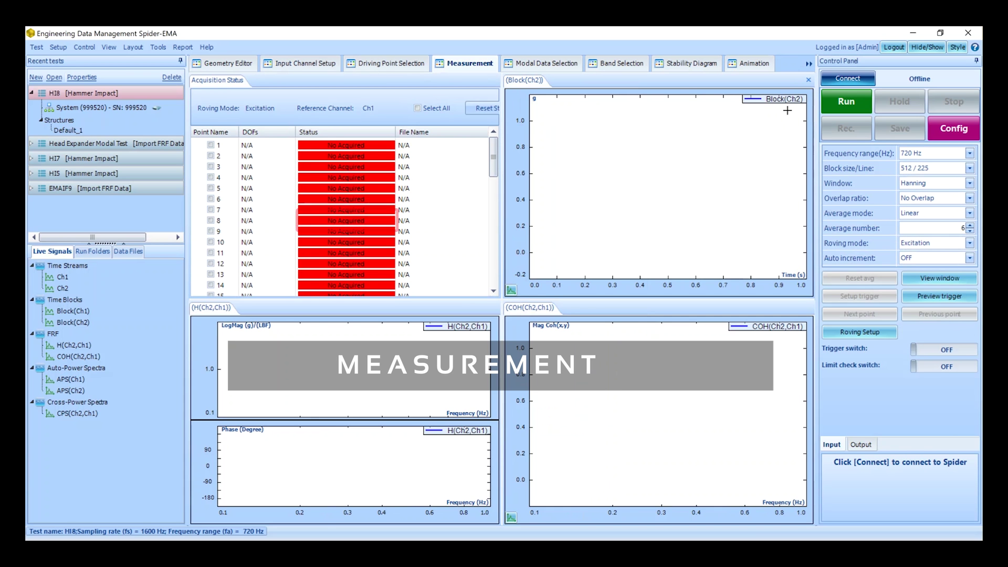
pyautogui.moveTo(786, 84)
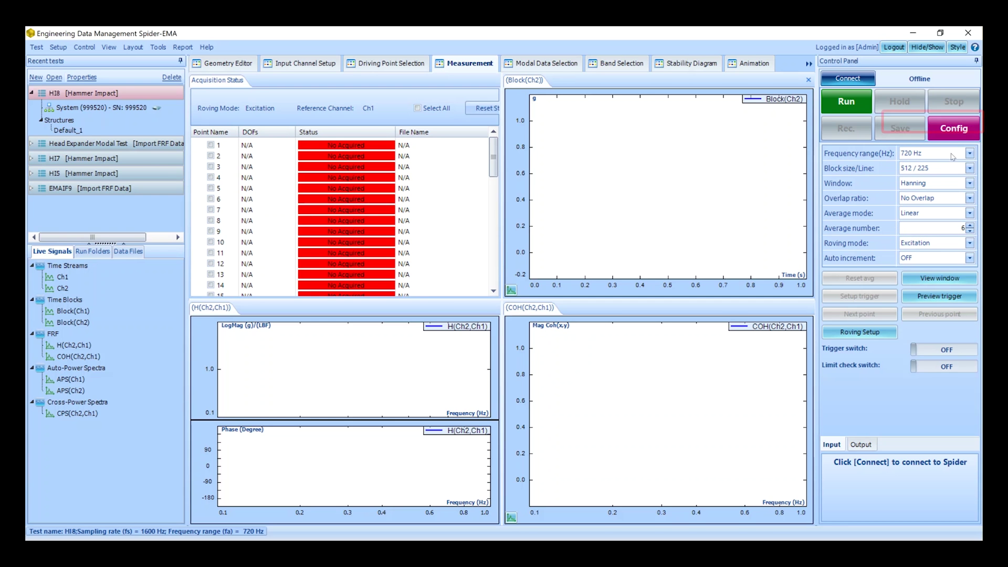
pyautogui.click(969, 154)
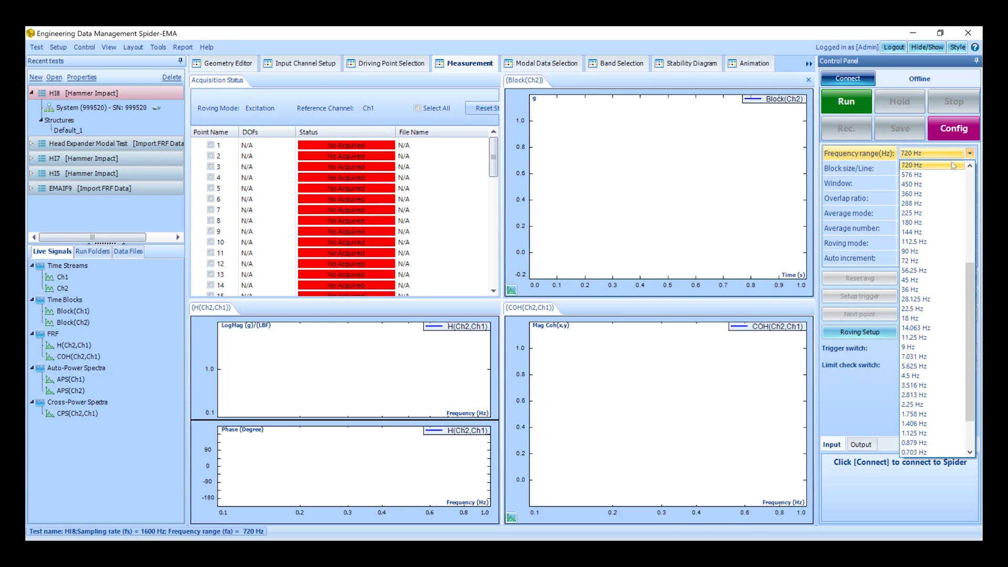
pyautogui.scroll(2, 920, 248)
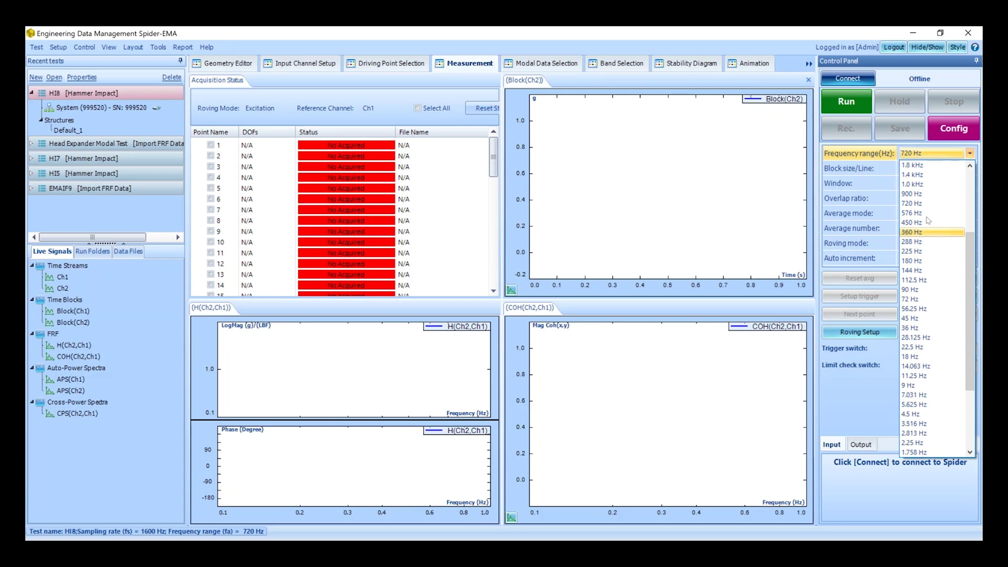
pyautogui.click(925, 167)
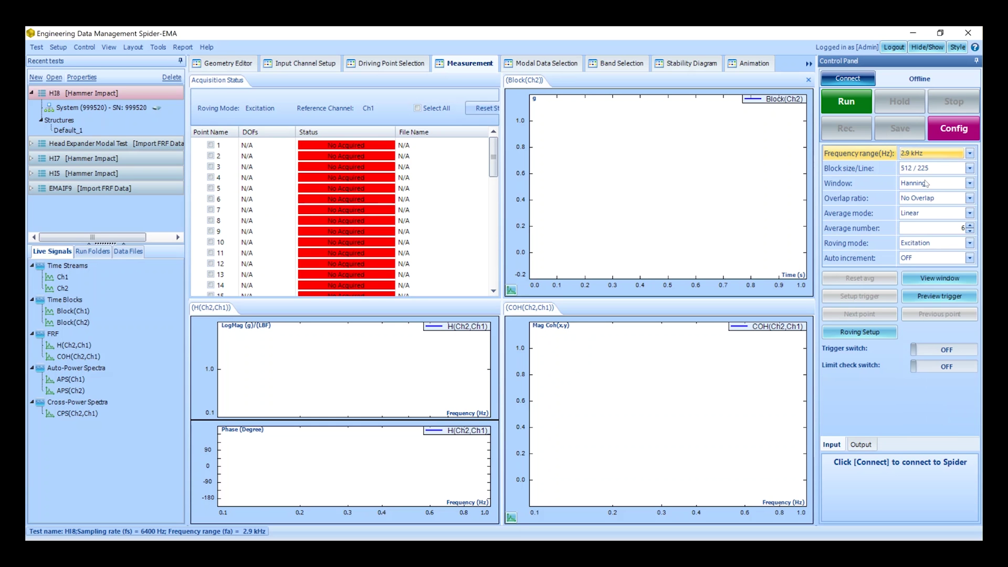
pyautogui.click(966, 169)
pyautogui.click(930, 210)
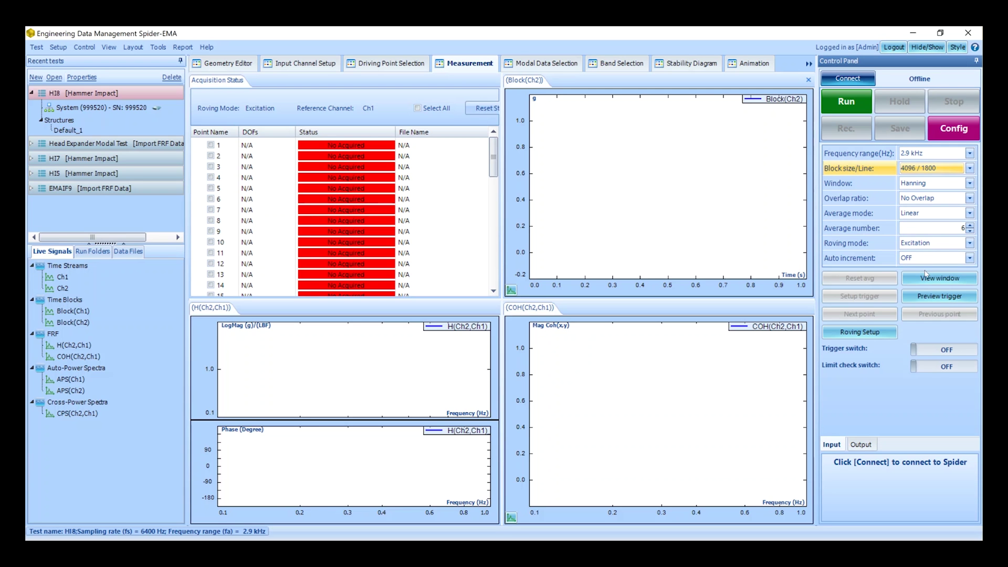
# - Confirm the excitation/response Roving Setup and begin editing the average number (4)
pyautogui.click(860, 332)
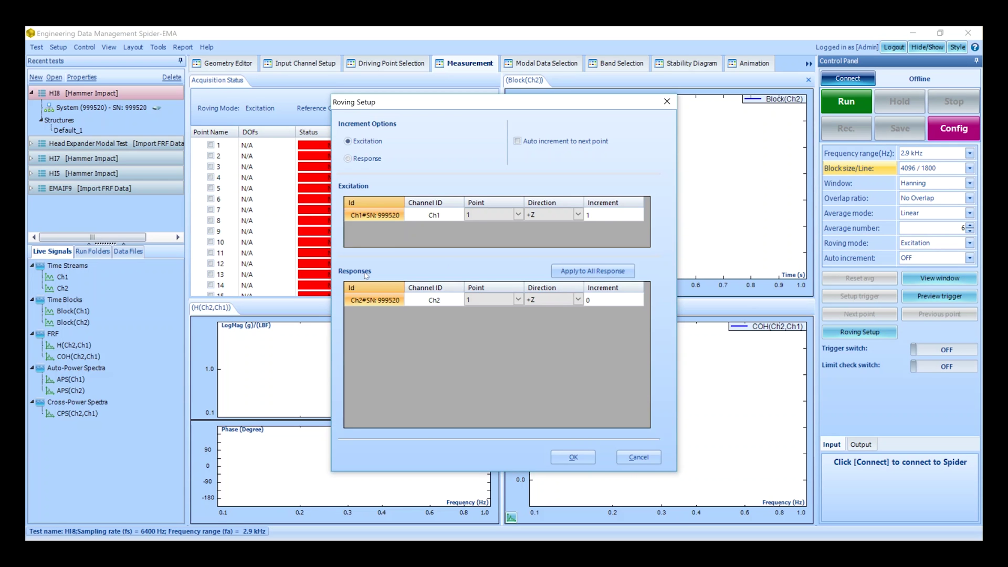
pyautogui.click(565, 458)
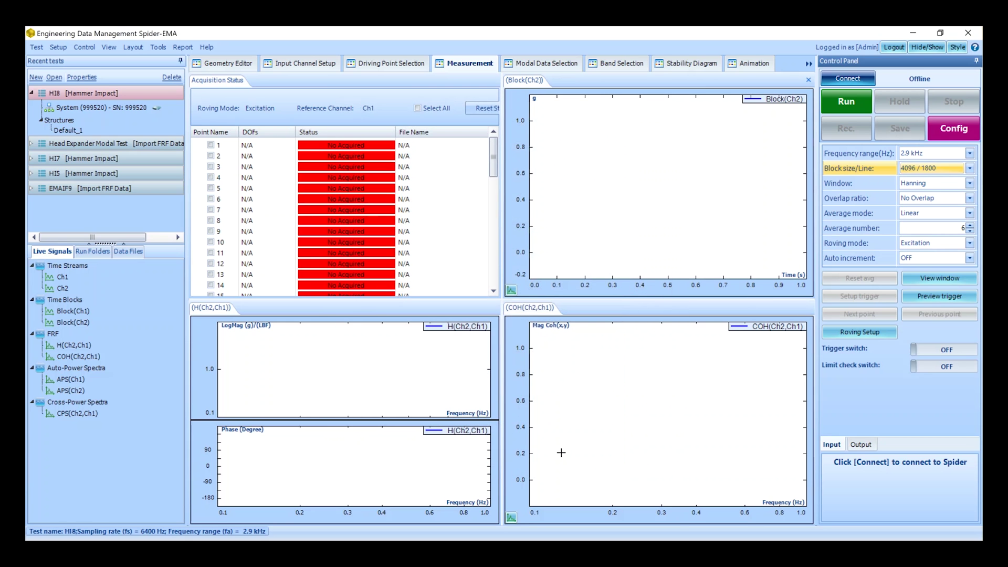
pyautogui.click(969, 232)
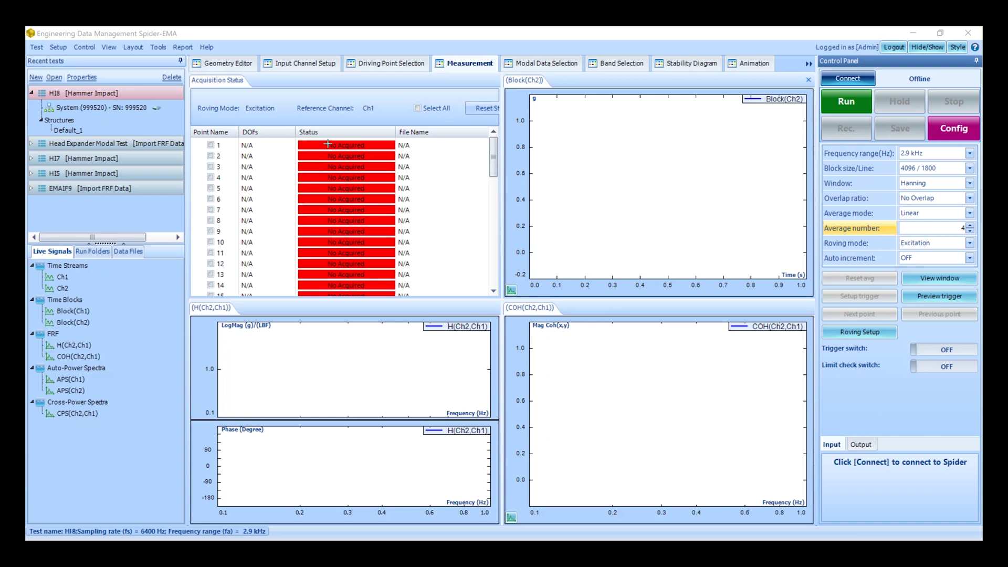
# - Check Ch1's measuring point ID and increment point cells, rotating the model, then open Measurement
pyautogui.click(299, 64)
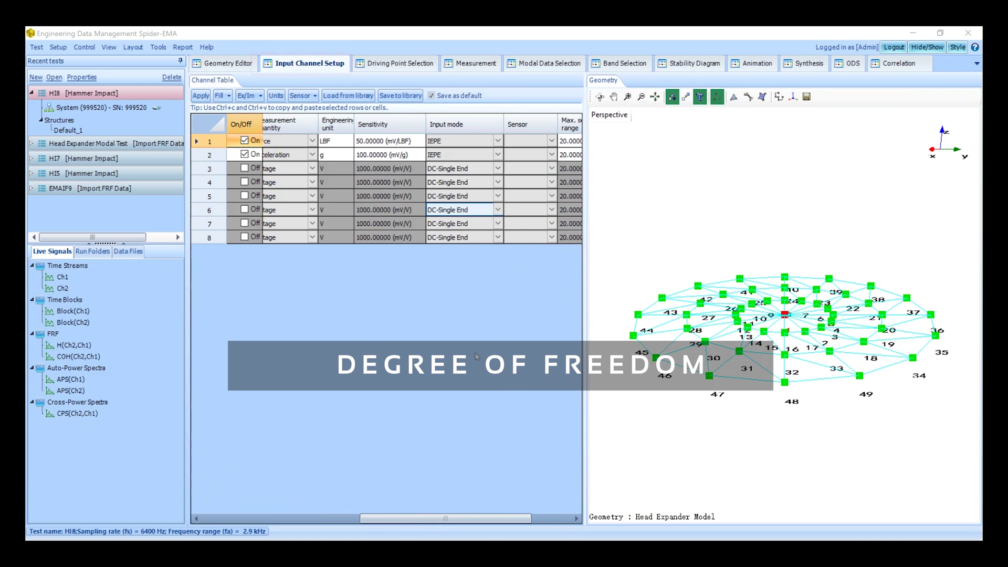
pyautogui.moveTo(449, 519); pyautogui.dragTo(290, 518)
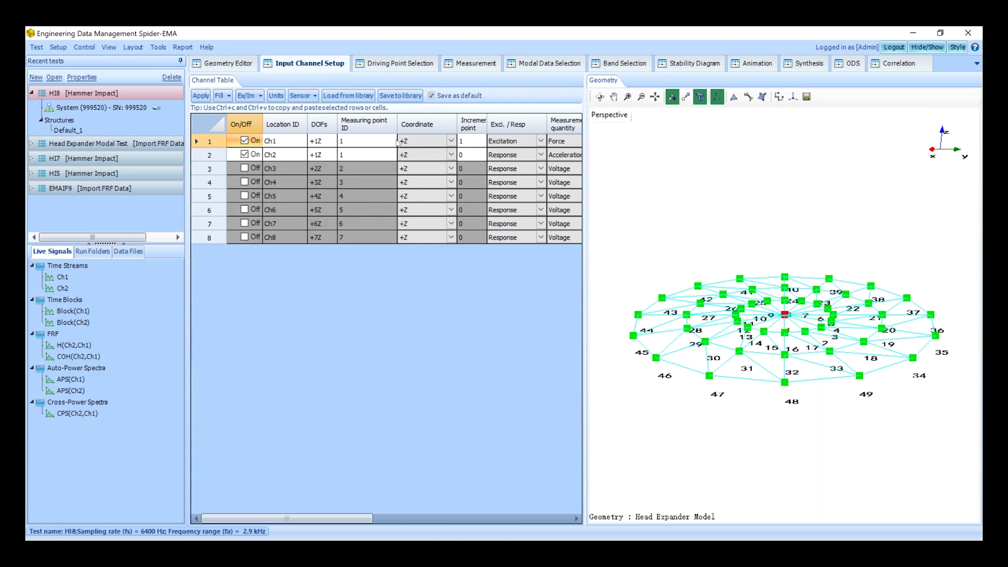
pyautogui.click(473, 142)
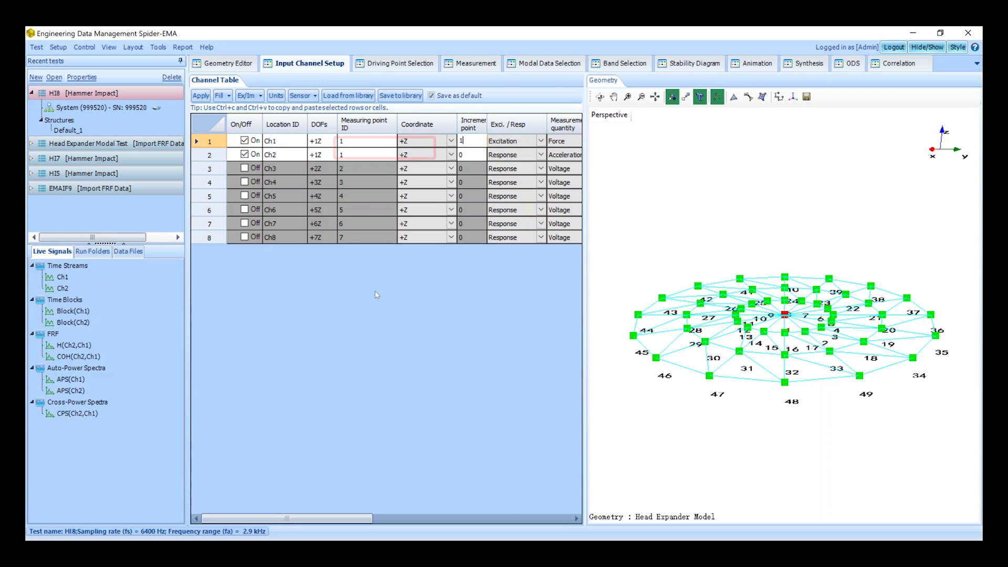
pyautogui.moveTo(757, 313); pyautogui.dragTo(798, 325)
pyautogui.scroll(2, 797, 324)
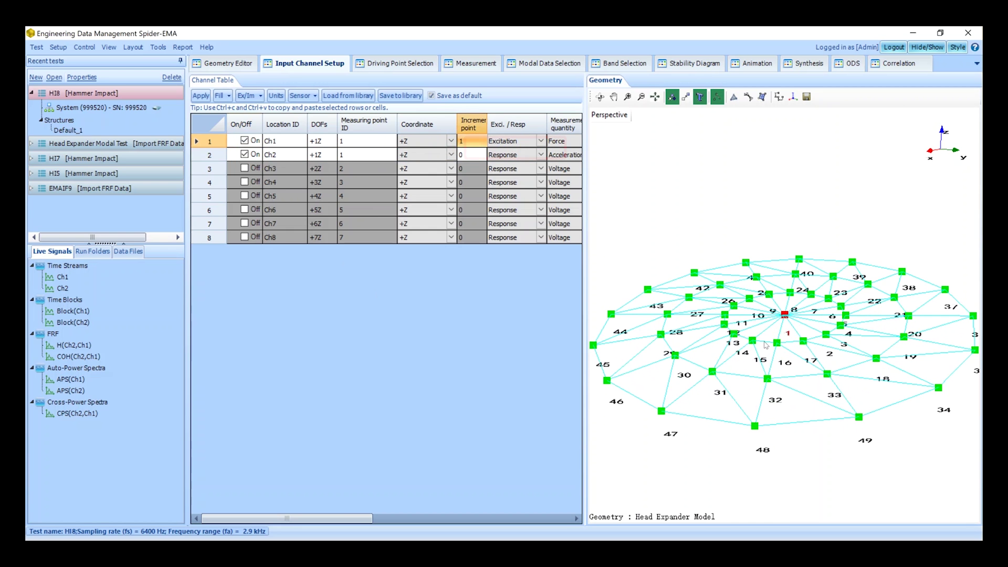
pyautogui.click(356, 140)
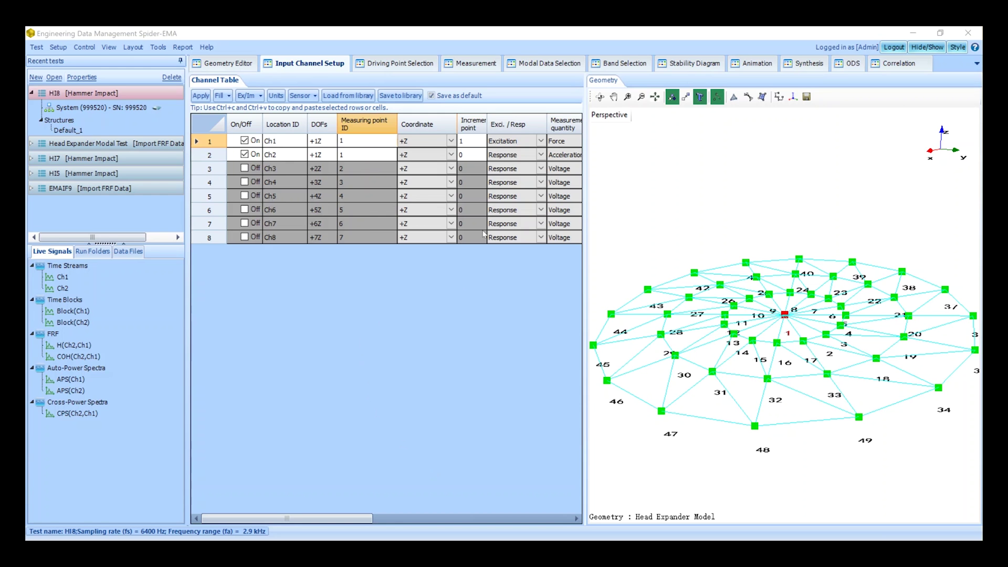
pyautogui.click(469, 142)
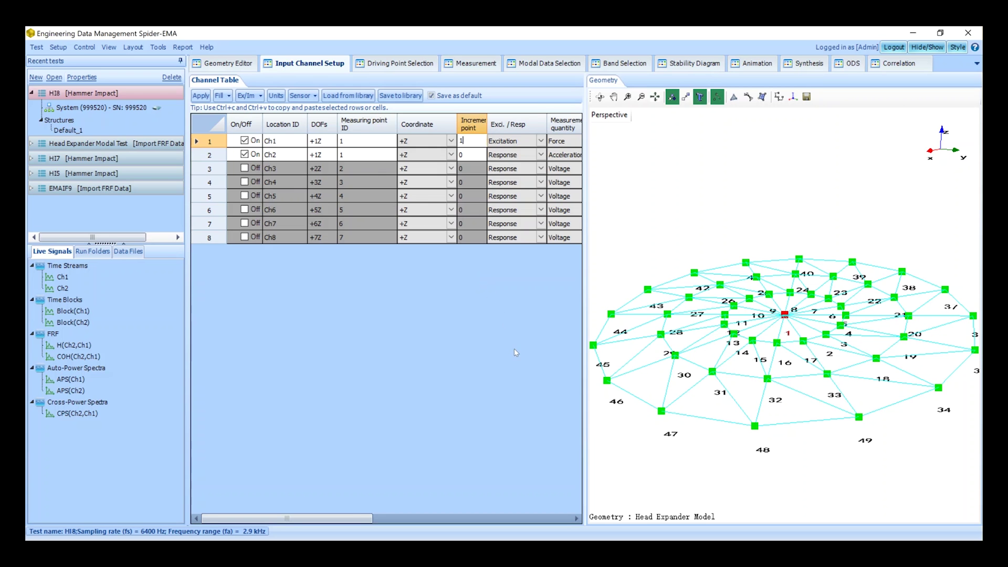
pyautogui.click(467, 66)
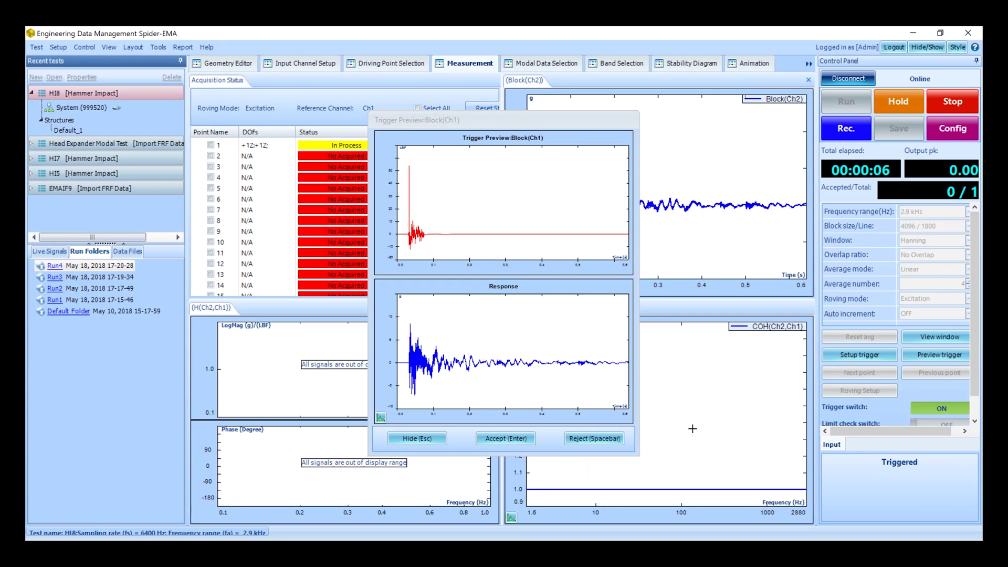
# - Accept four hammer hits at point 1 to complete its average, saved as SIG0000
pyautogui.click(617, 340)
pyautogui.press('Return')
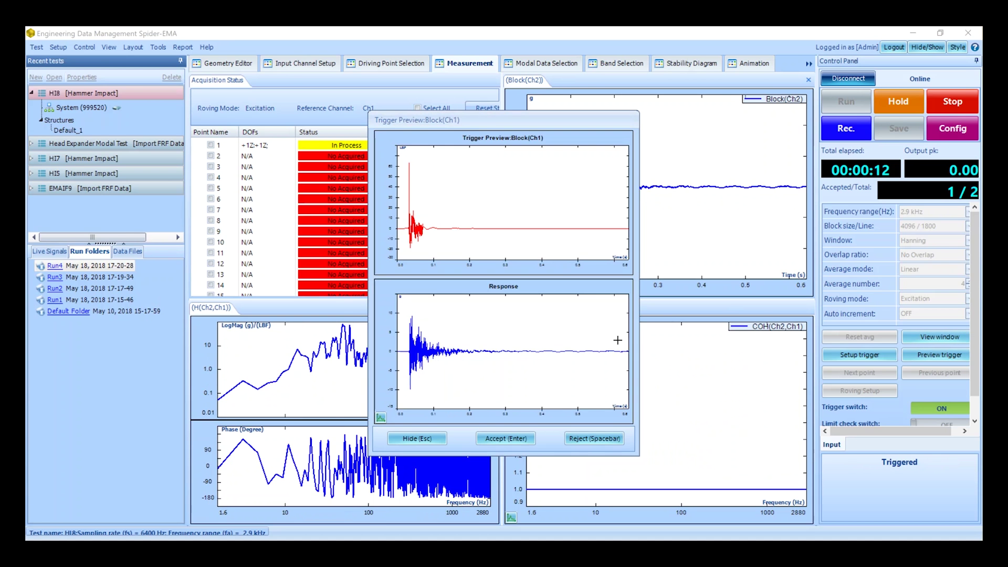
pyautogui.press('Return')
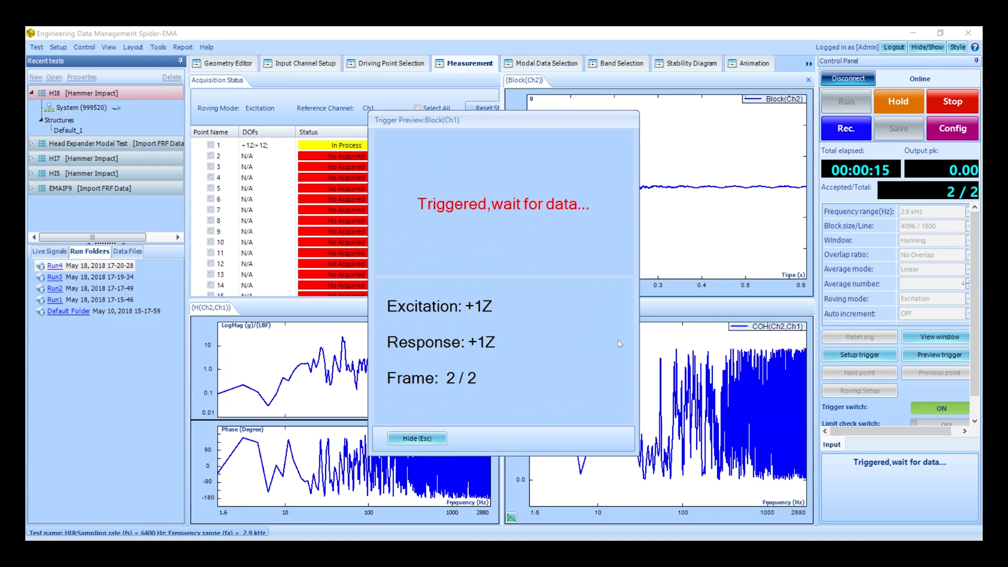
pyautogui.press('Return')
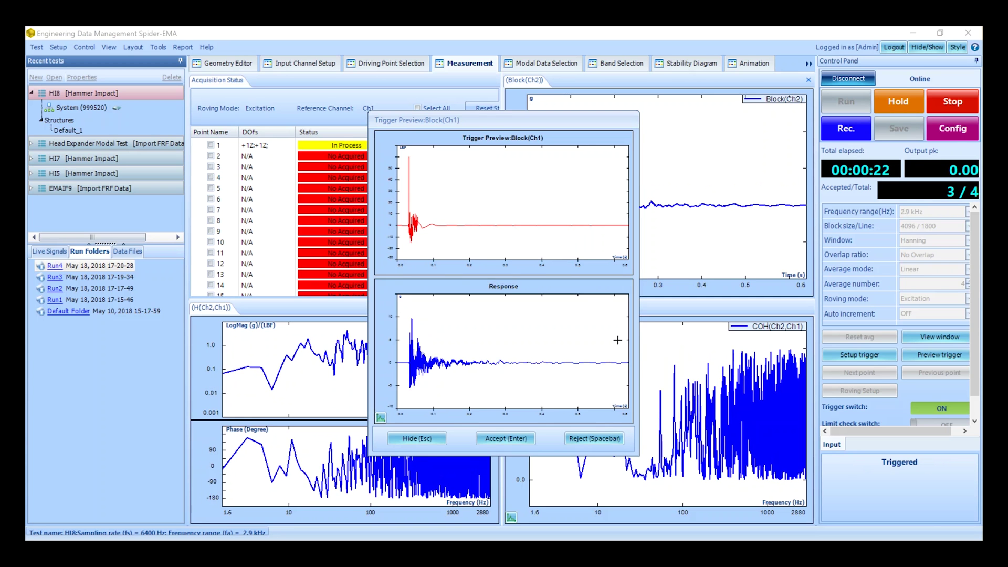
pyautogui.press('Return')
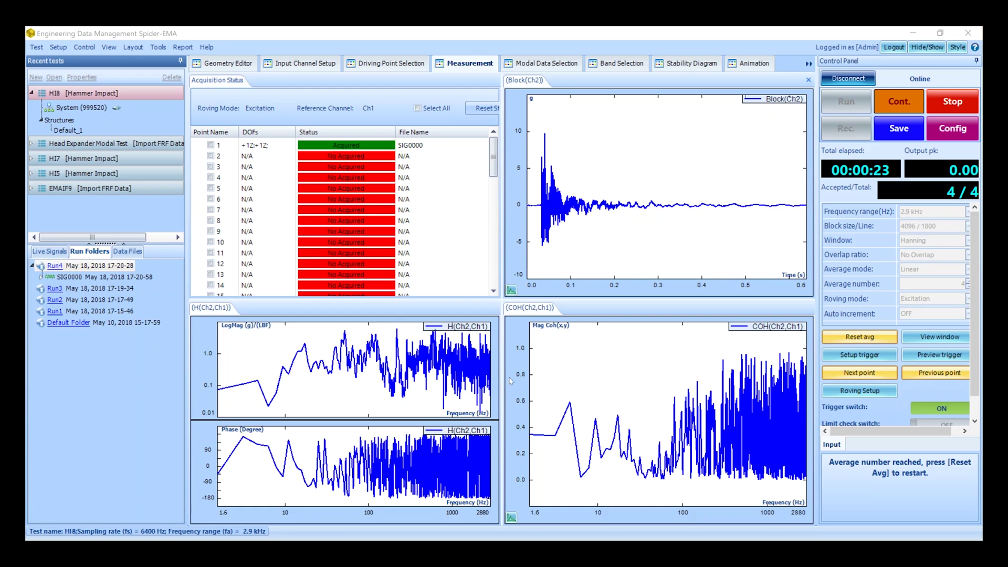
# - Move to point 2 and accept four hammer hits to complete its average
pyautogui.click(860, 372)
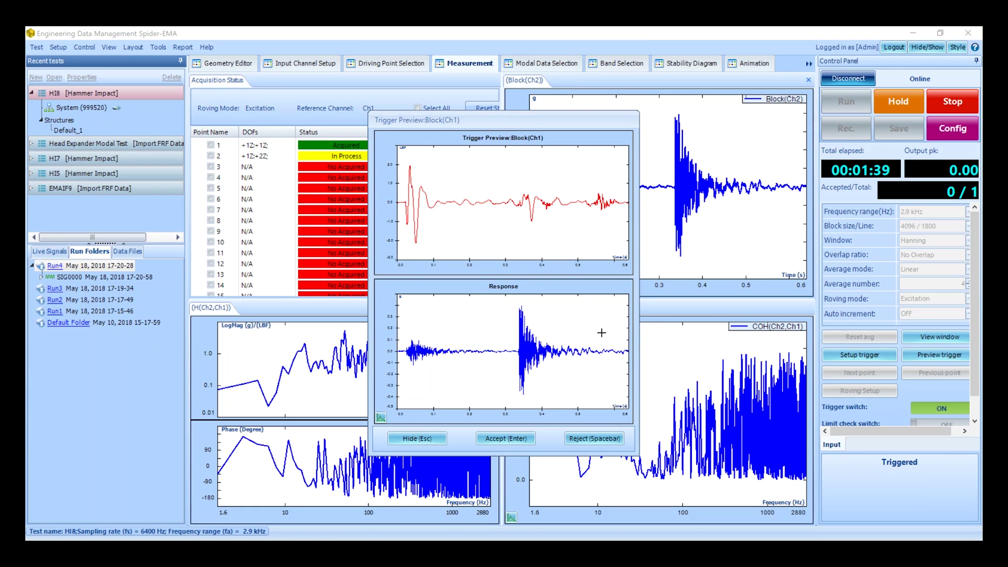
pyautogui.press('space')
pyautogui.press('Return')
pyautogui.press('Return')
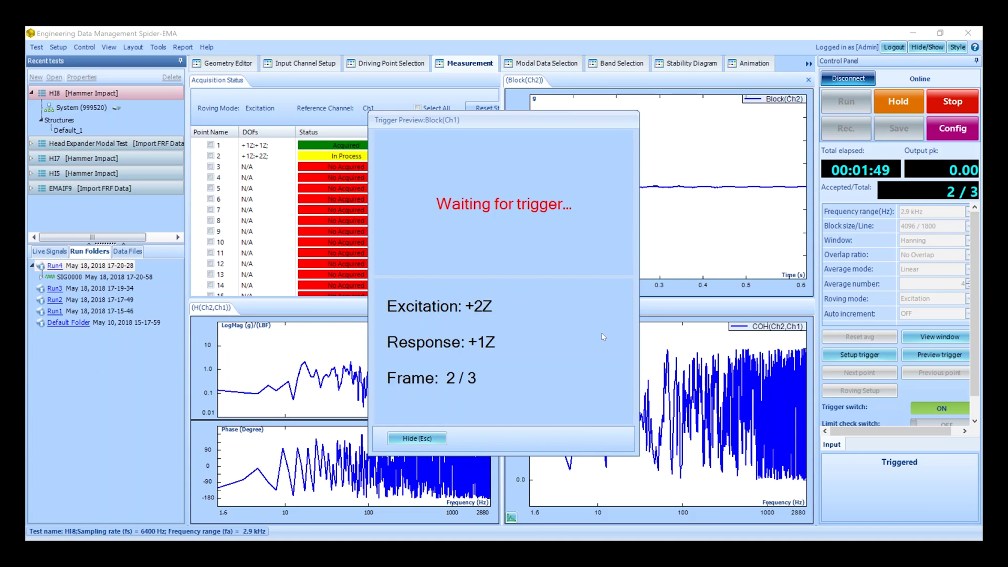
pyautogui.press('Return')
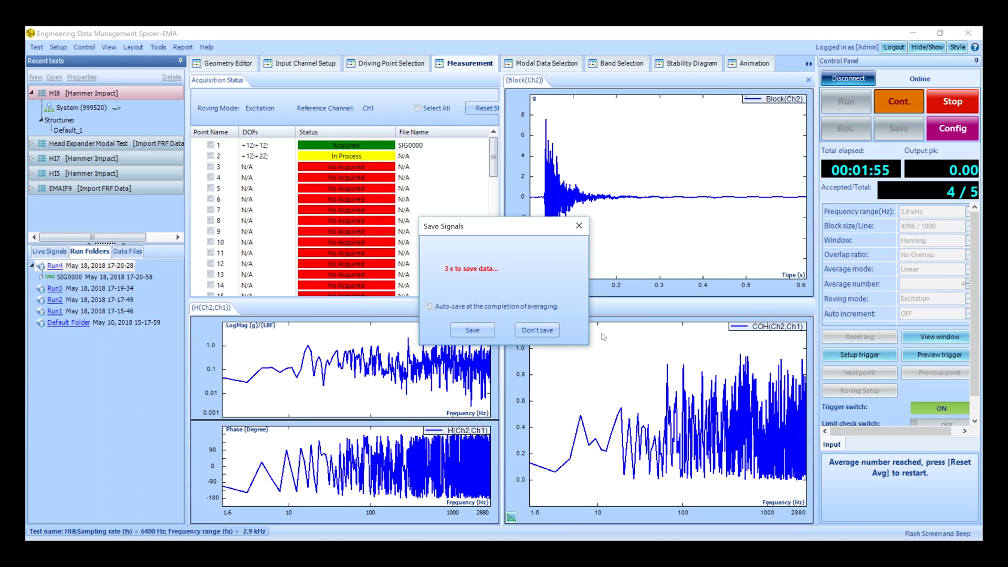
pyautogui.press('Return')
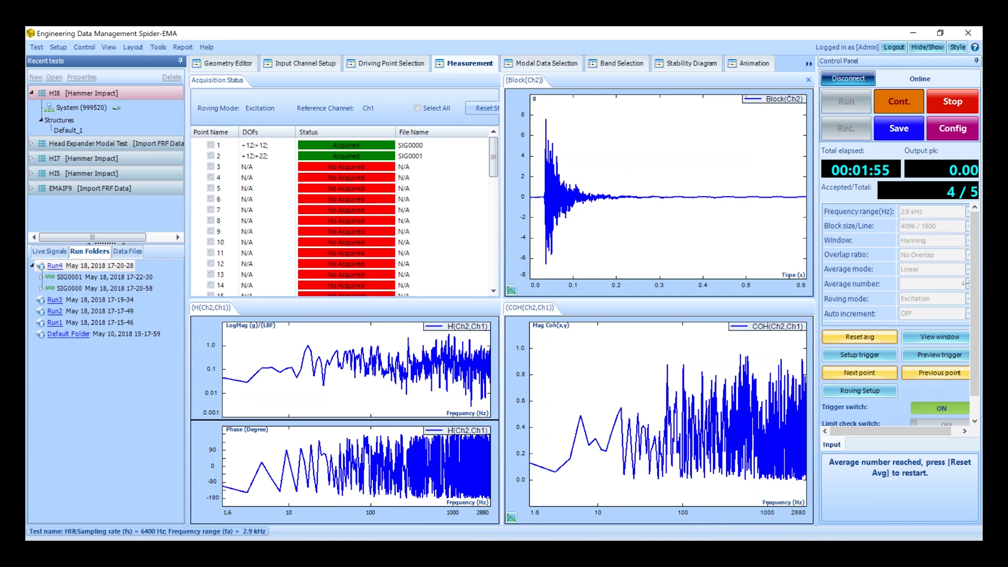
# - Stop acquisition, switch to Modal Data Selection, and auto-hide the Recent tests pane
pyautogui.click(948, 111)
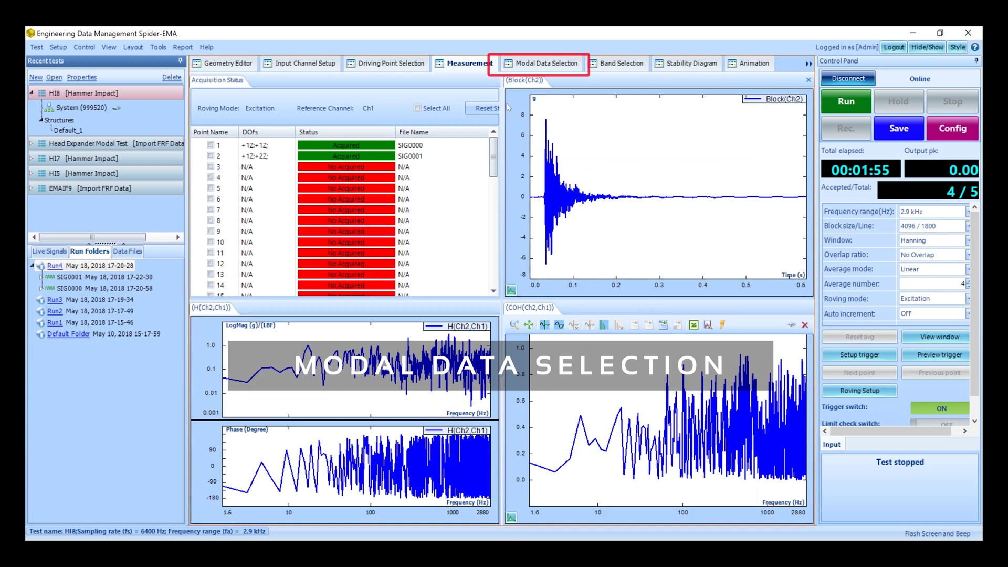
pyautogui.click(533, 64)
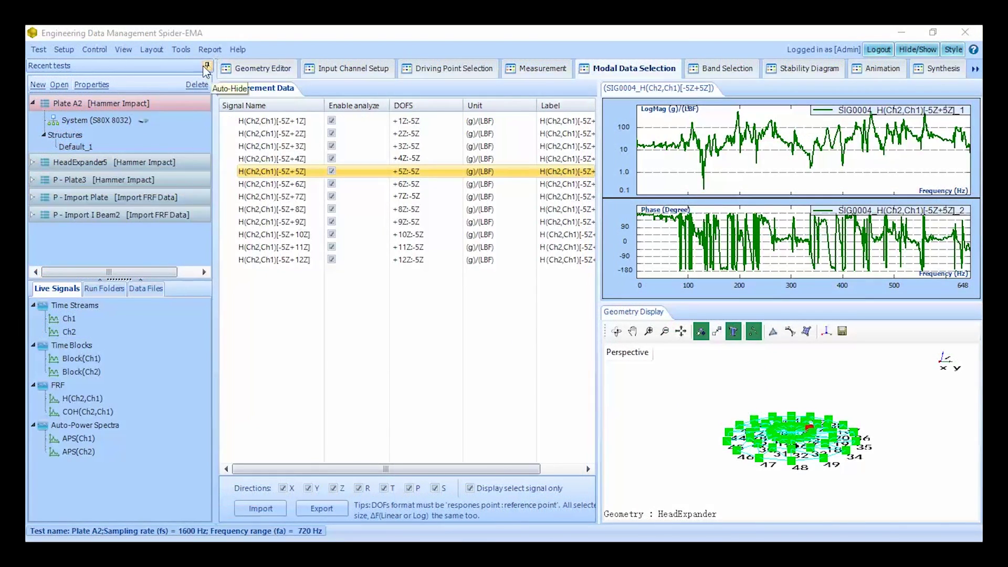
pyautogui.click(206, 65)
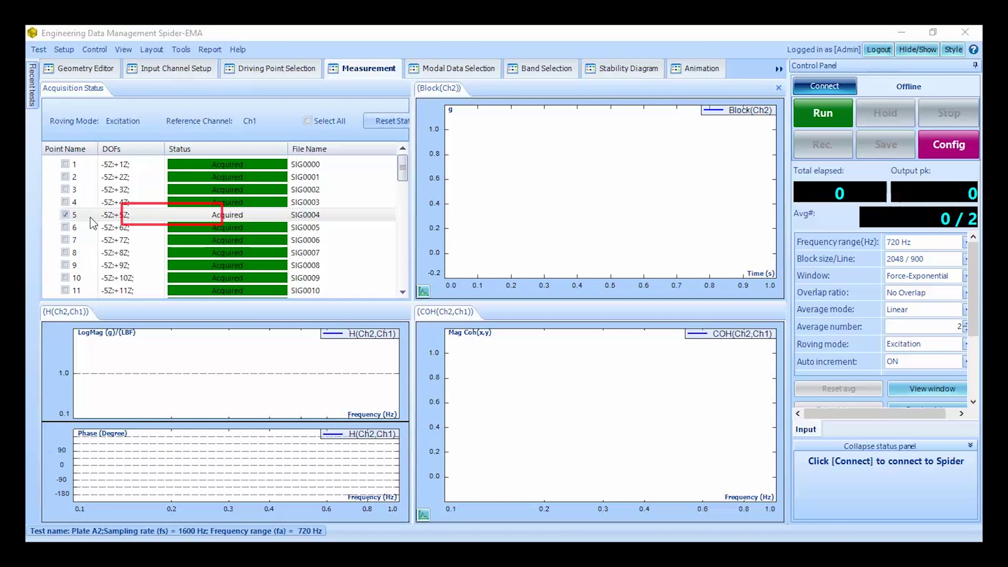
pyautogui.click(145, 215)
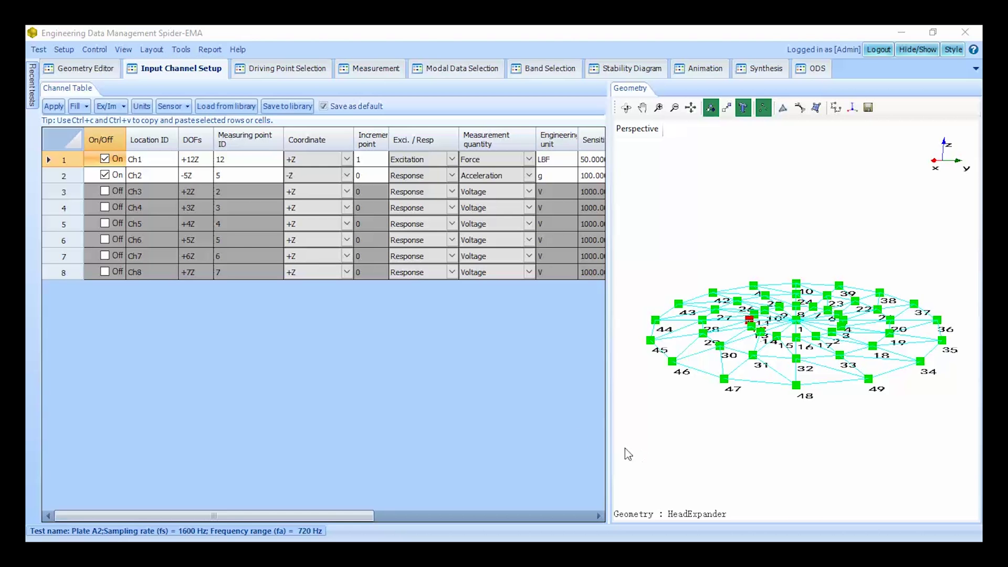
pyautogui.click(243, 160)
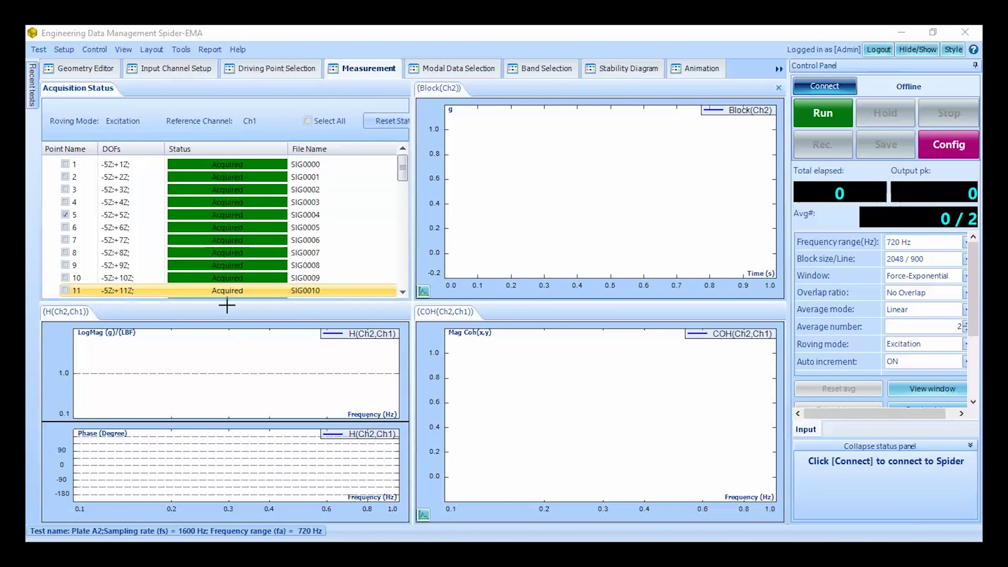
pyautogui.click(209, 216)
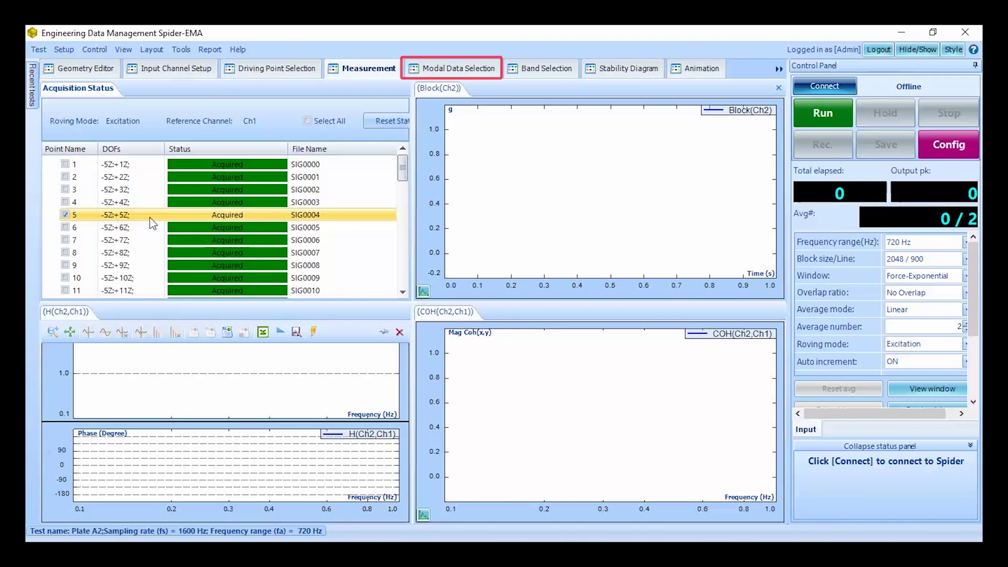